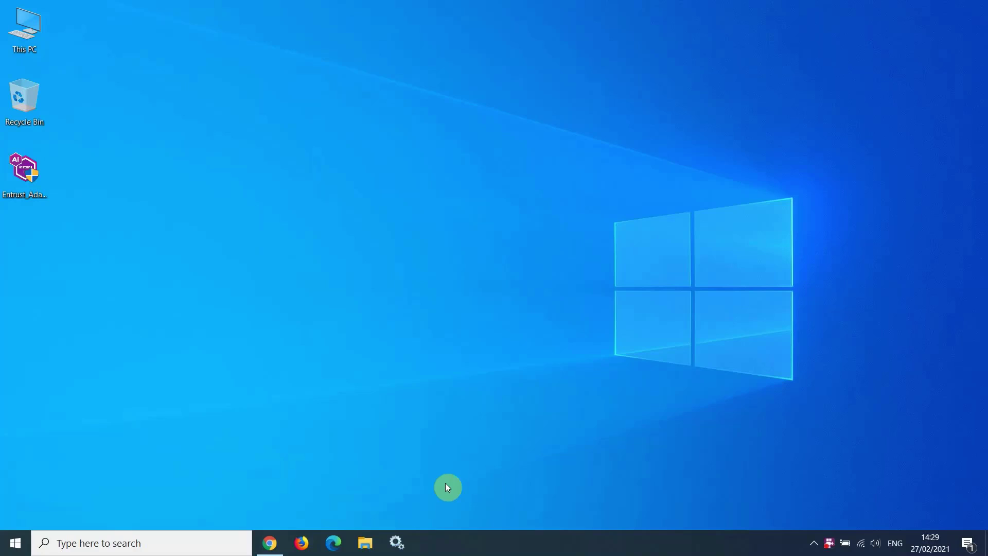
Bring back the Entrust Tech Specs page, then hide the browser to return to the desktop
click(277, 538)
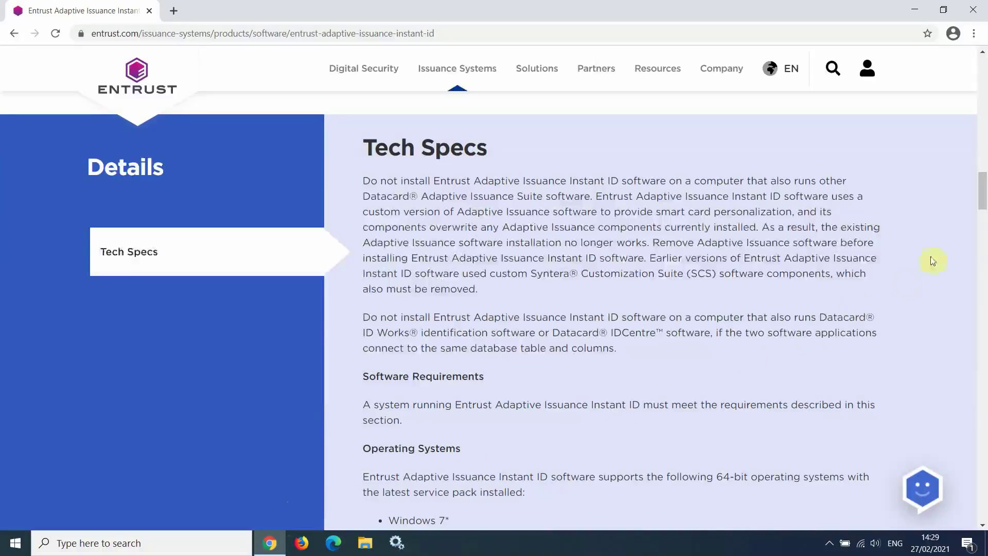
drag(984, 199, 984, 276)
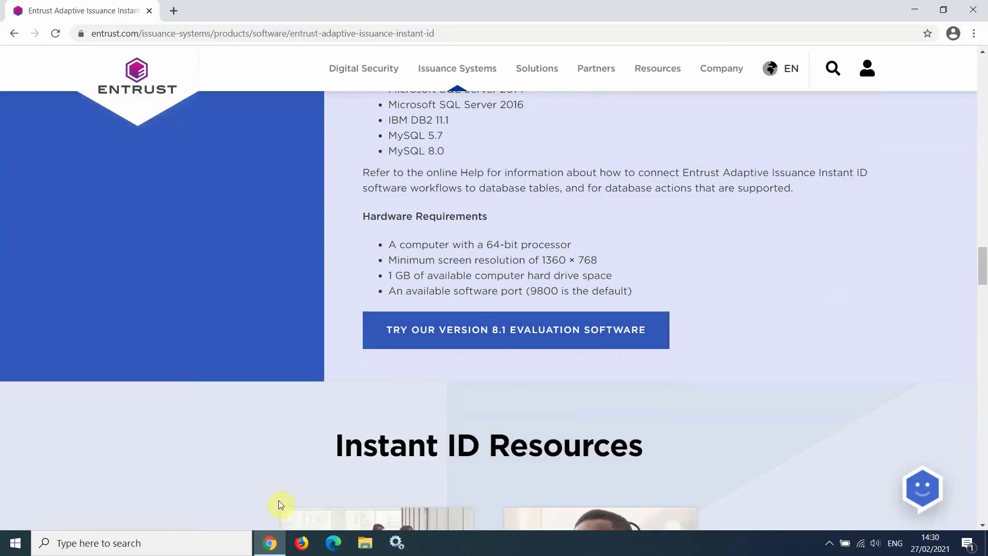
click(272, 548)
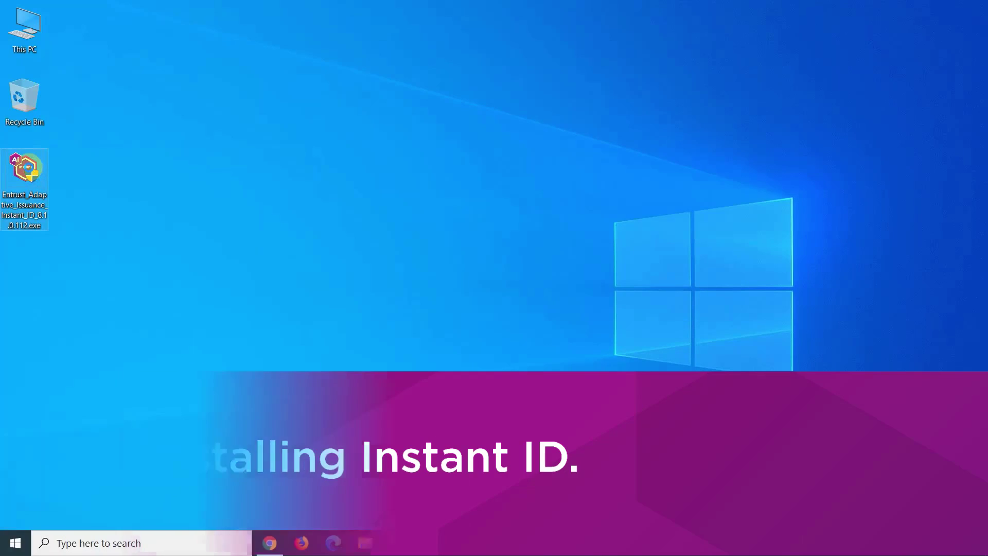
Run the installer as administrator and accept the license agreement terms
right_click(29, 169)
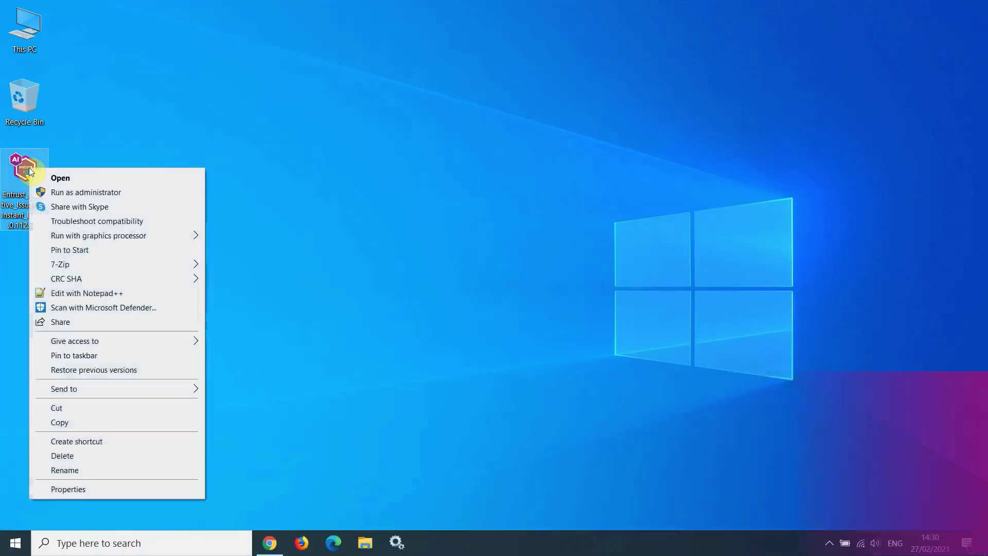
click(60, 193)
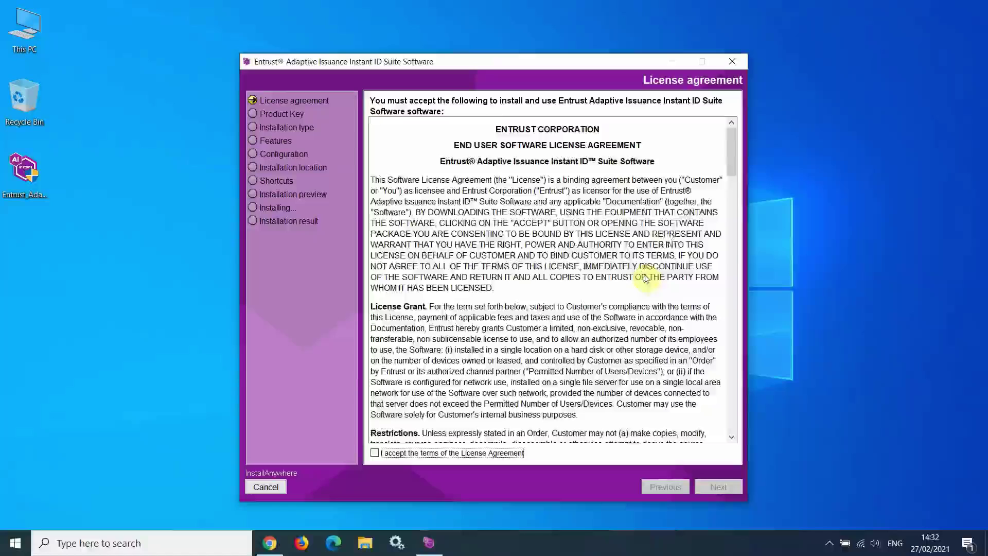
drag(729, 165, 578, 452)
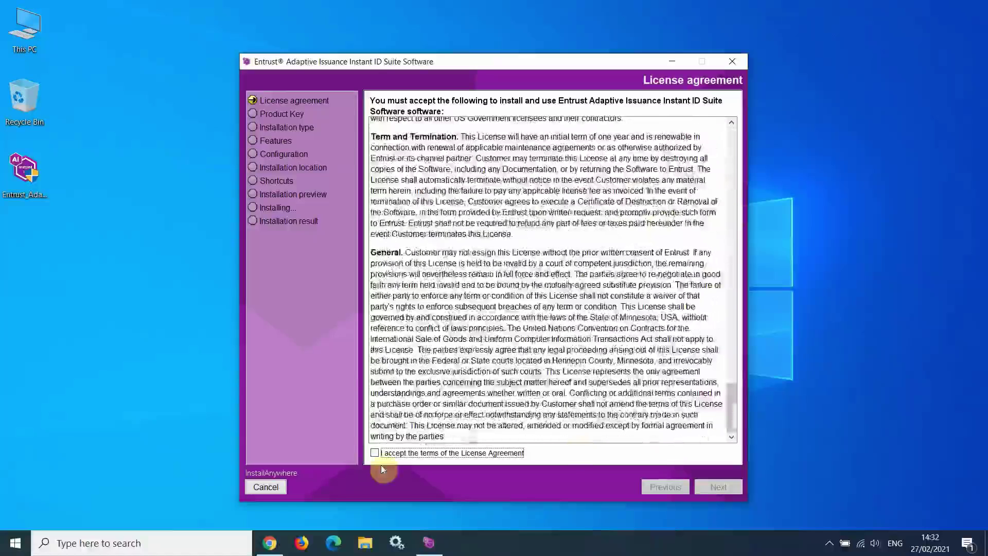
click(375, 452)
Paste a product key, check the Professional edition list, then clear the key to use the evaluation
click(720, 486)
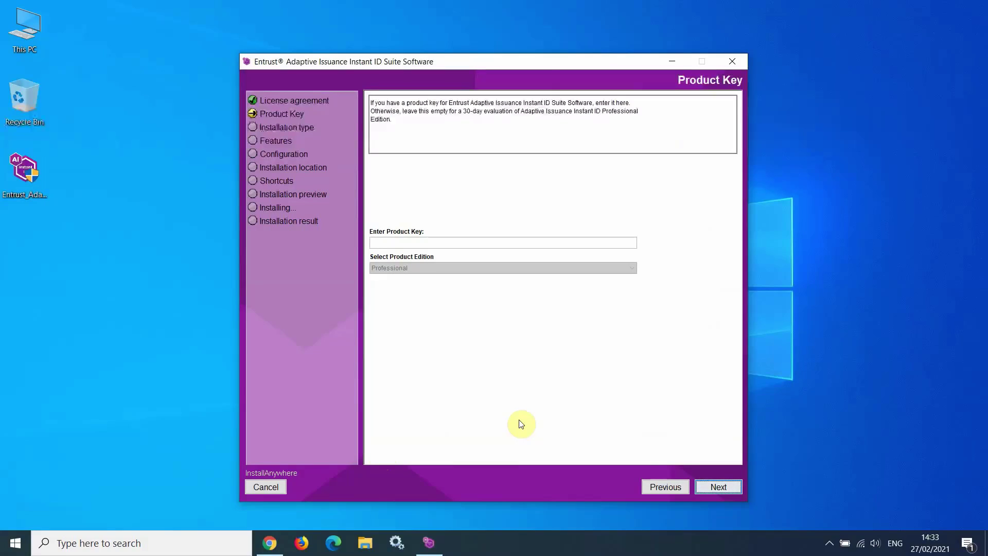
click(386, 244)
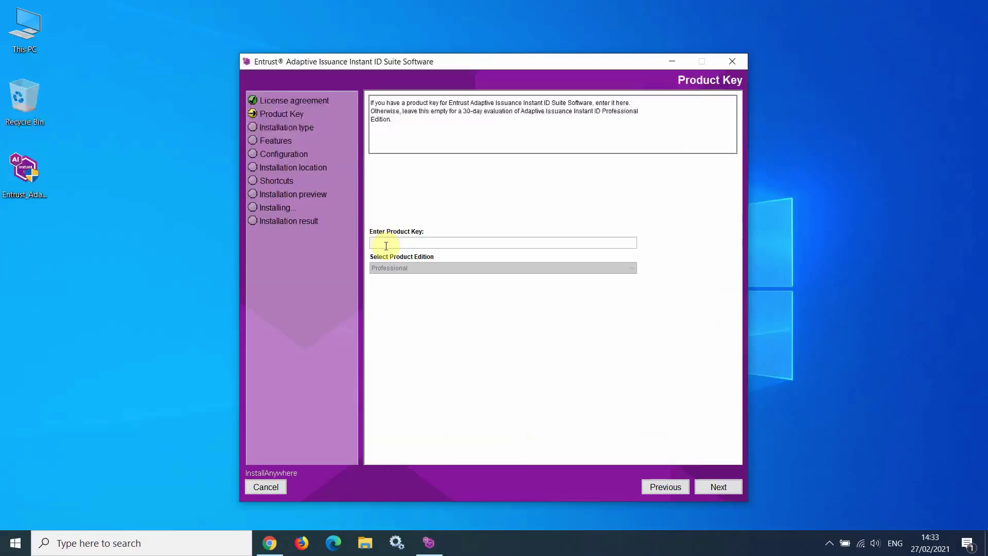
key(ctrl+v)
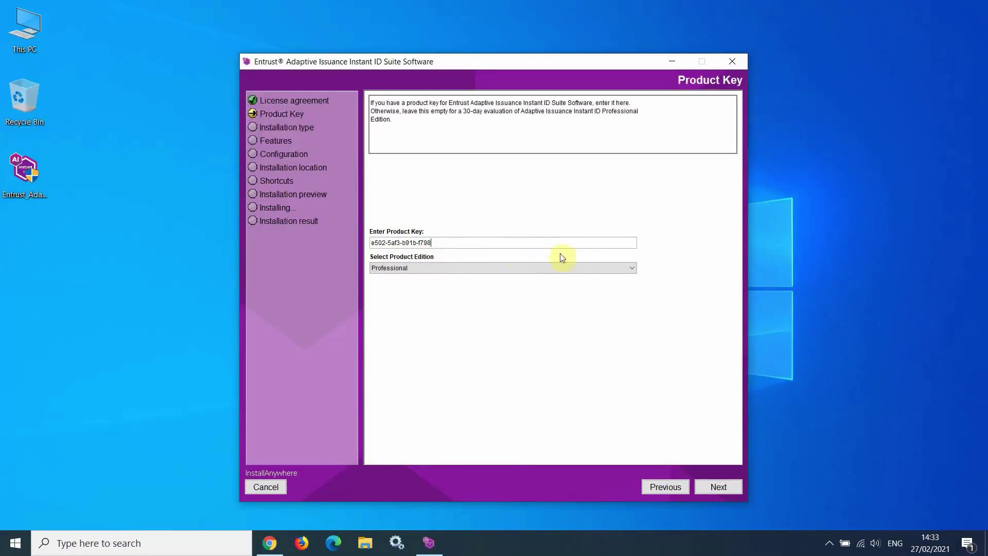
click(628, 271)
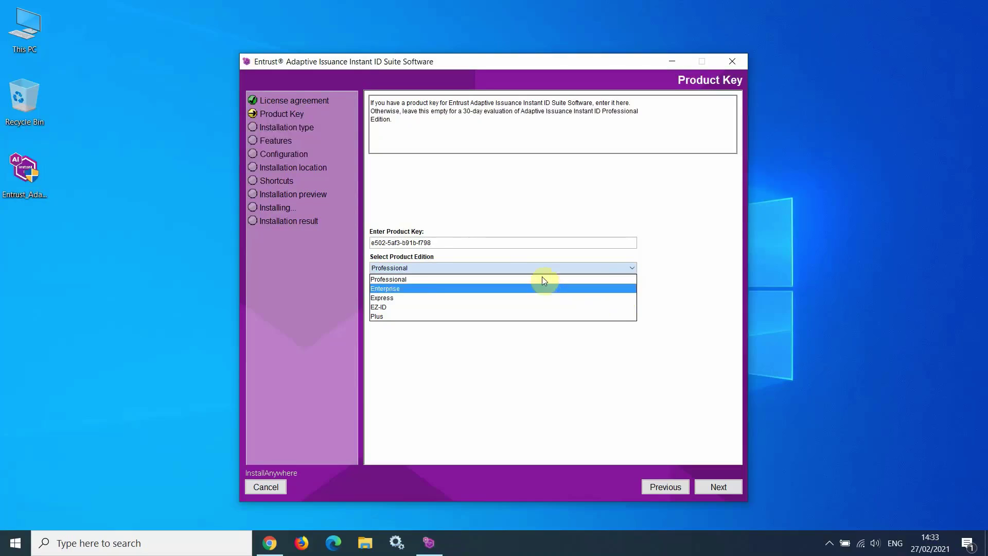
click(448, 242)
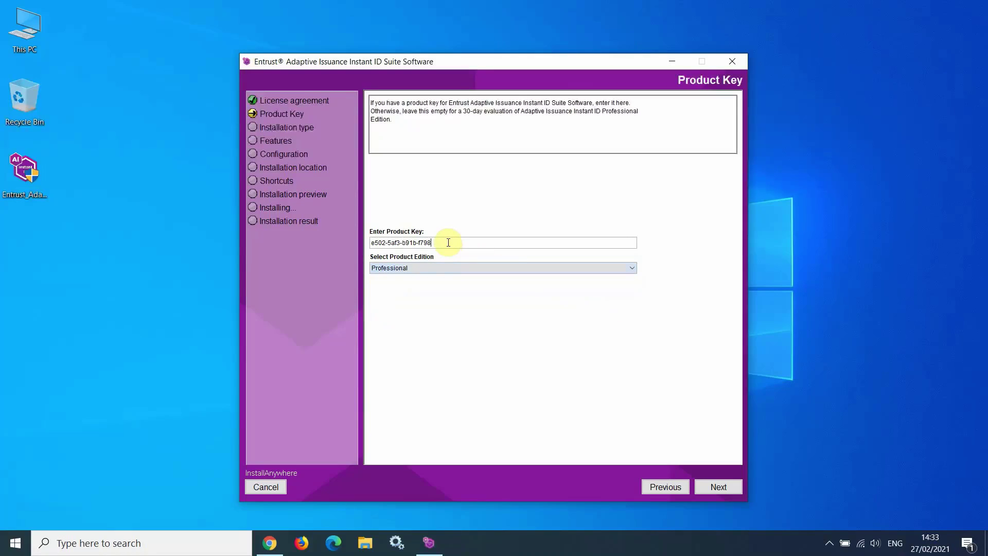
key(BackSpace)
key(BackSpace)
key(BackSpace)
key(BackSpace)
key(BackSpace)
key(BackSpace)
key(BackSpace)
key(BackSpace)
key(BackSpace)
key(BackSpace)
key(BackSpace)
key(BackSpace)
key(BackSpace)
key(BackSpace)
key(BackSpace)
key(BackSpace)
key(BackSpace)
key(BackSpace)
key(BackSpace)
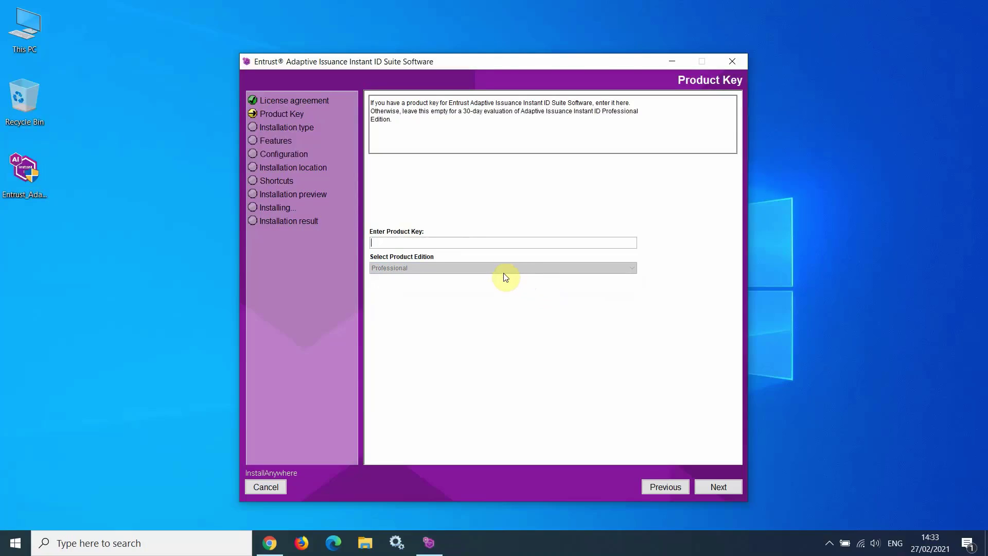
click(715, 488)
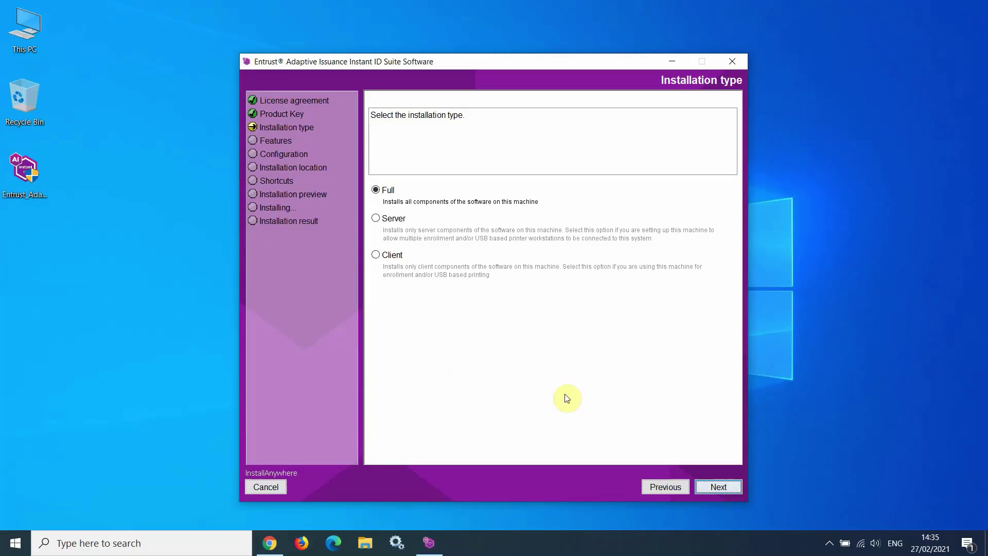
Keep Full installation selected and move on to the Features page
click(727, 487)
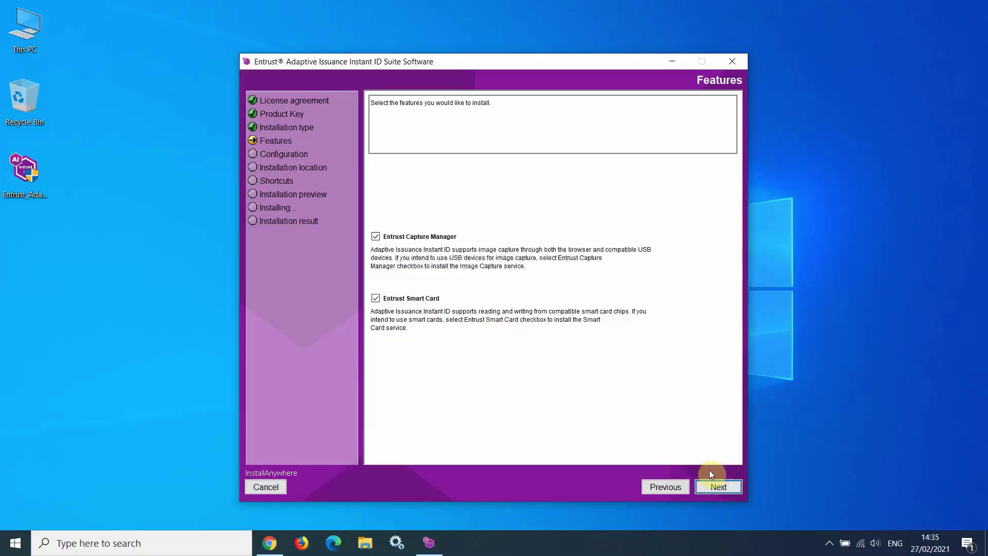
Keep default features, try Security Level None with the disclaimer agreed, then restore it to High
click(720, 488)
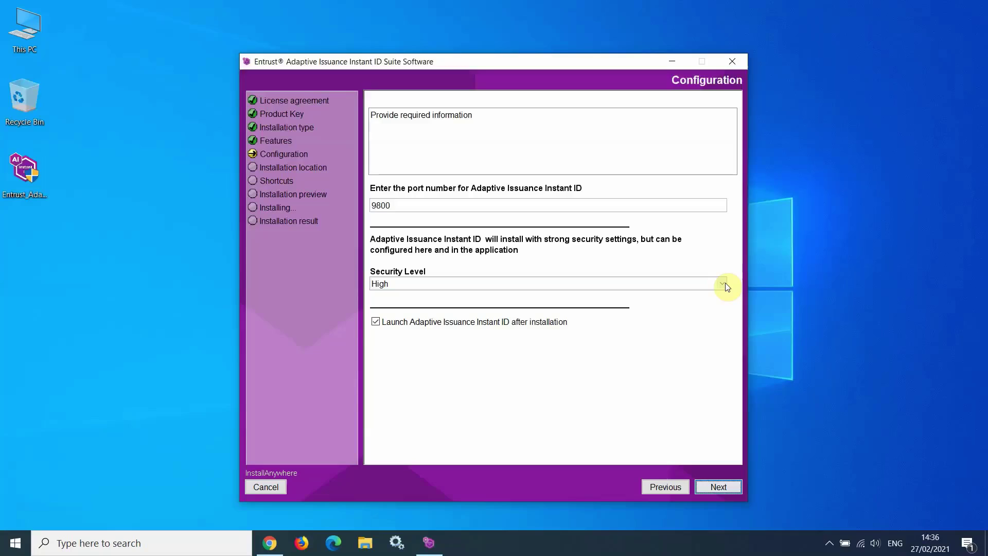
click(723, 283)
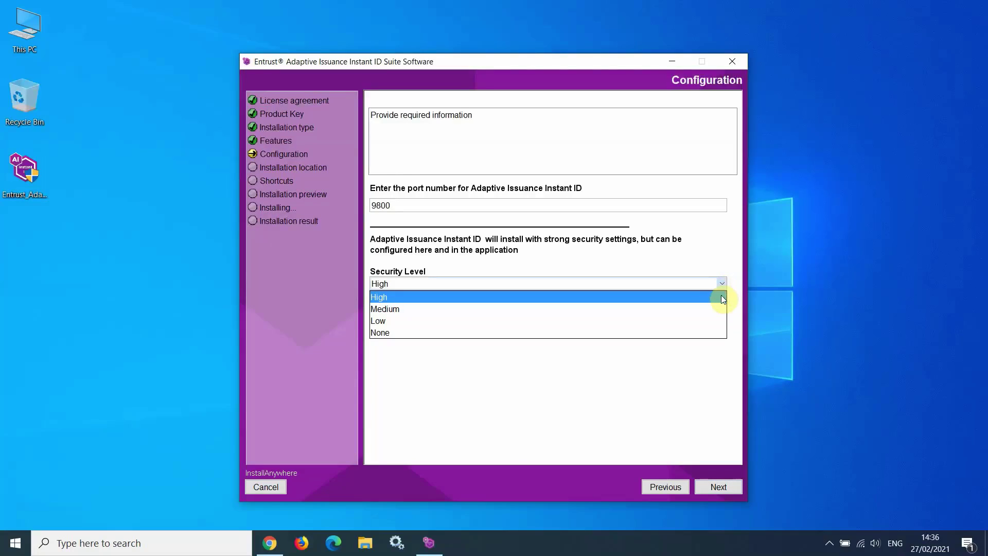
click(685, 334)
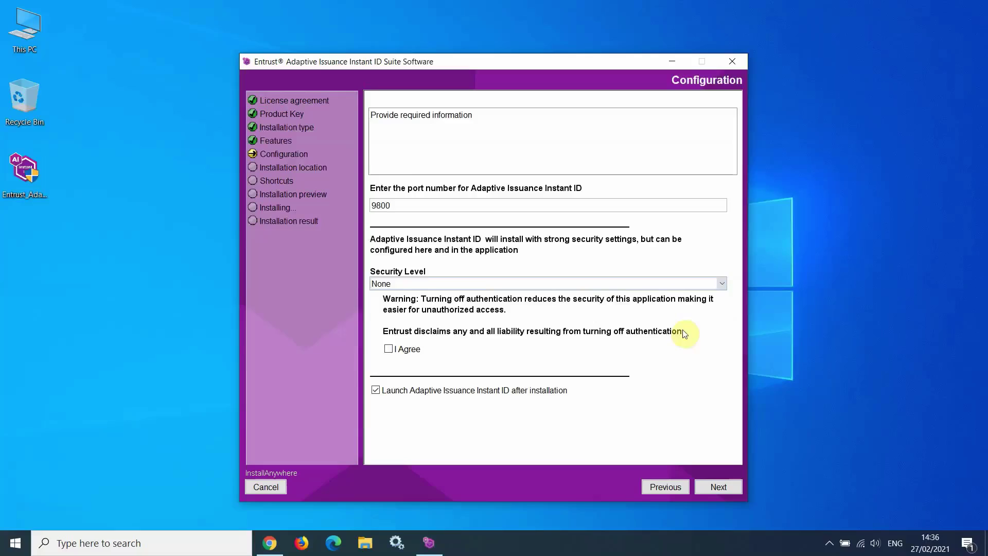
click(390, 350)
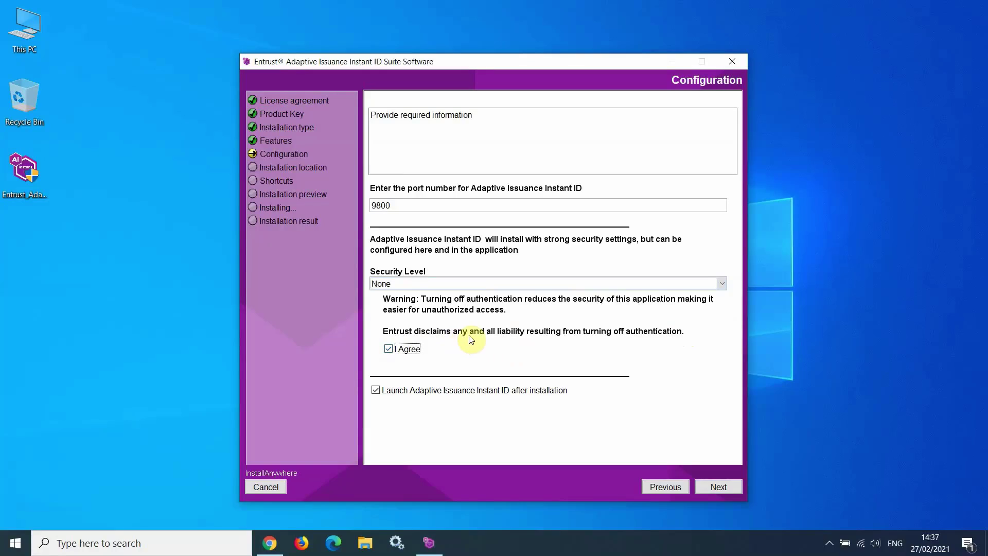
click(720, 283)
click(688, 298)
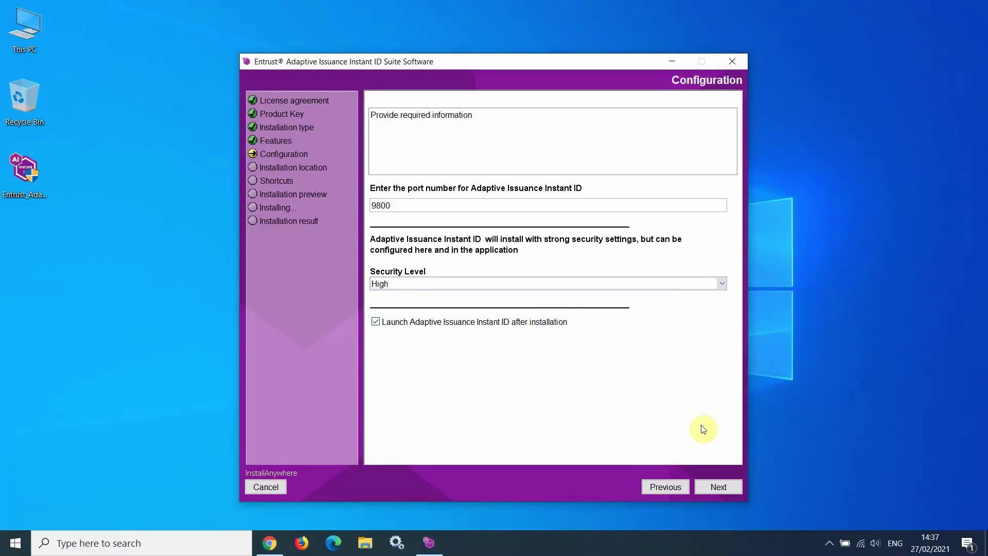
Accept the configuration with port 9800 and High security level
click(717, 487)
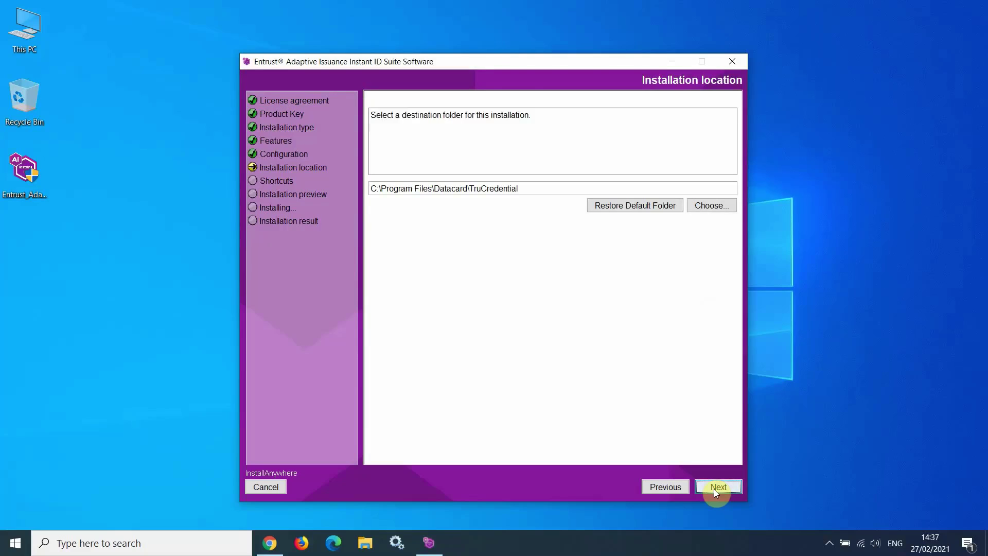
Keep the default install folder, put shortcuts on the desktop, and reach the installation preview
click(714, 489)
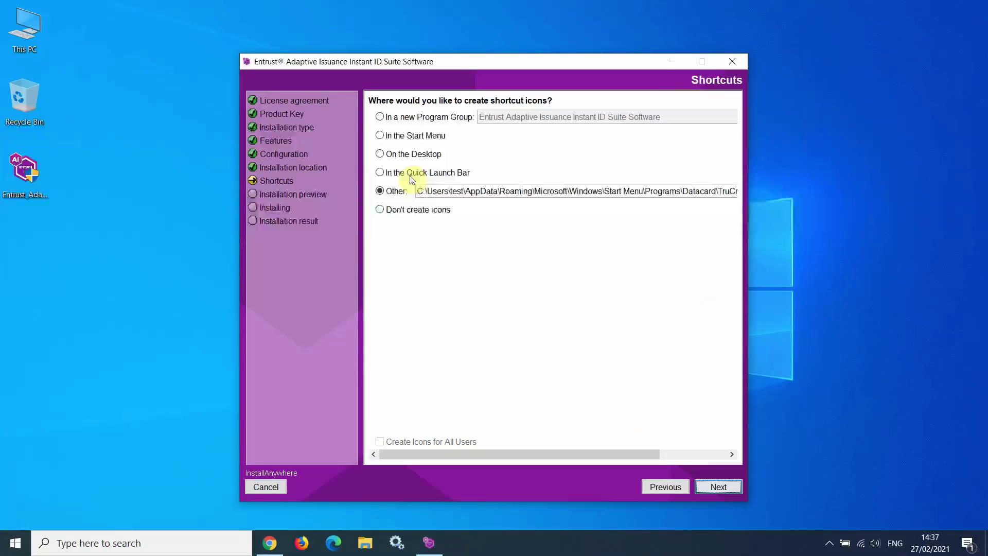
click(380, 154)
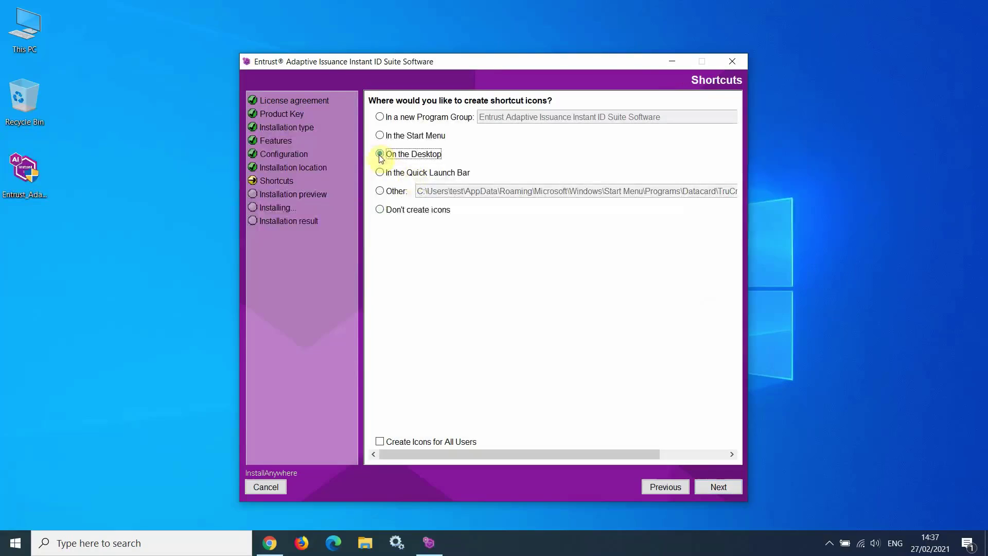
click(713, 487)
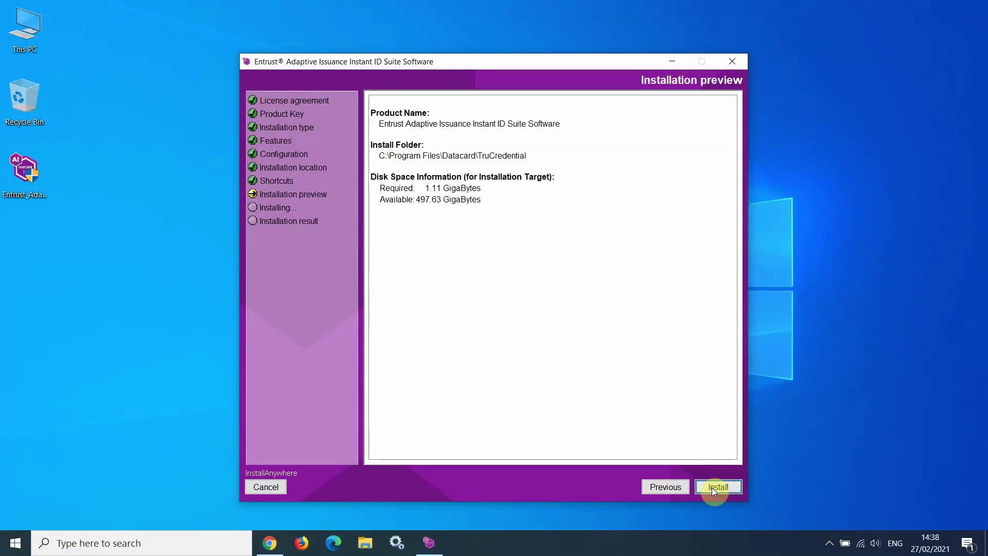
Start the installation from the preview page and let it complete
click(716, 487)
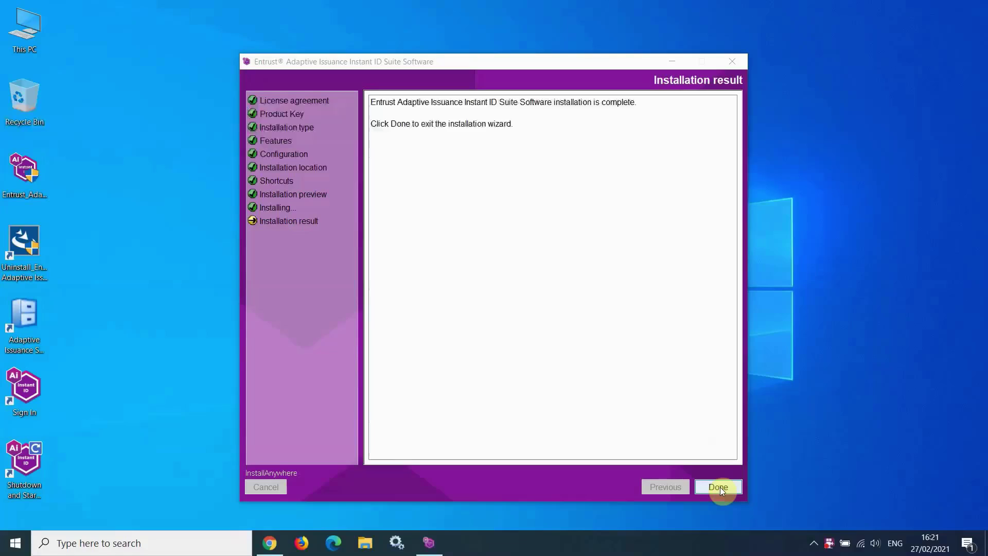
Click Done to exit the wizard and open the administrator setup page
click(721, 487)
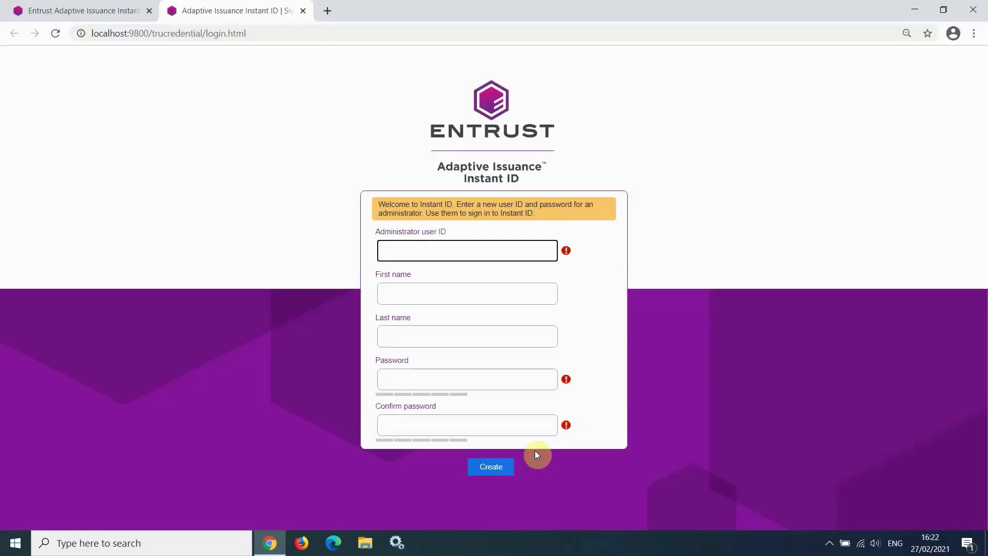
Enter user ID admin, the administrator's first and last name, and a strong password
text(admin)
click(403, 295)
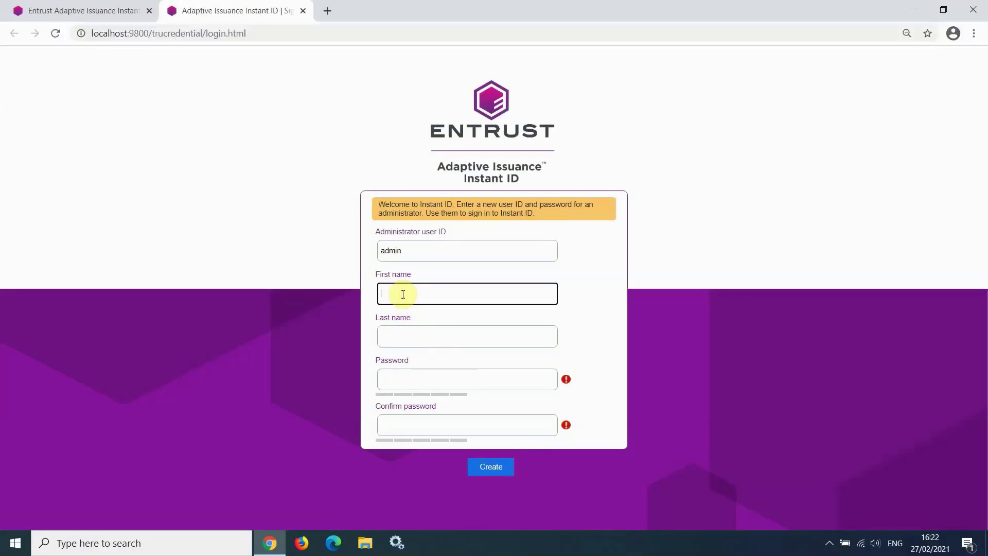
key(Tab)
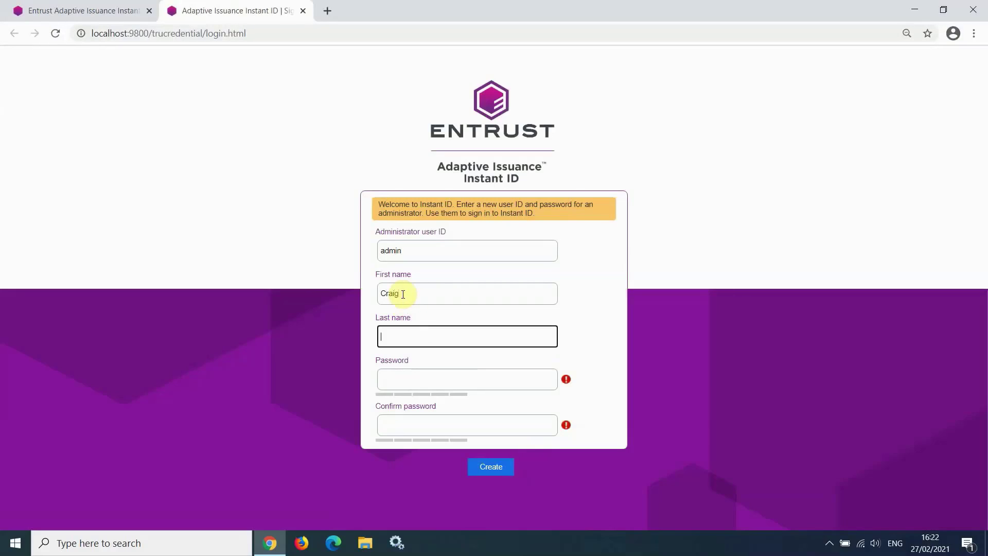
key(Tab)
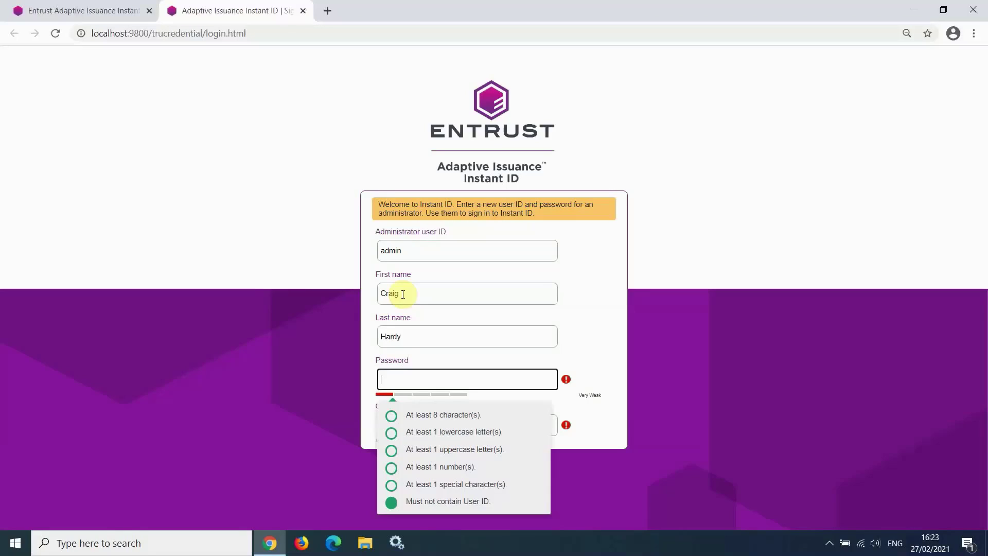
text(Password1!)
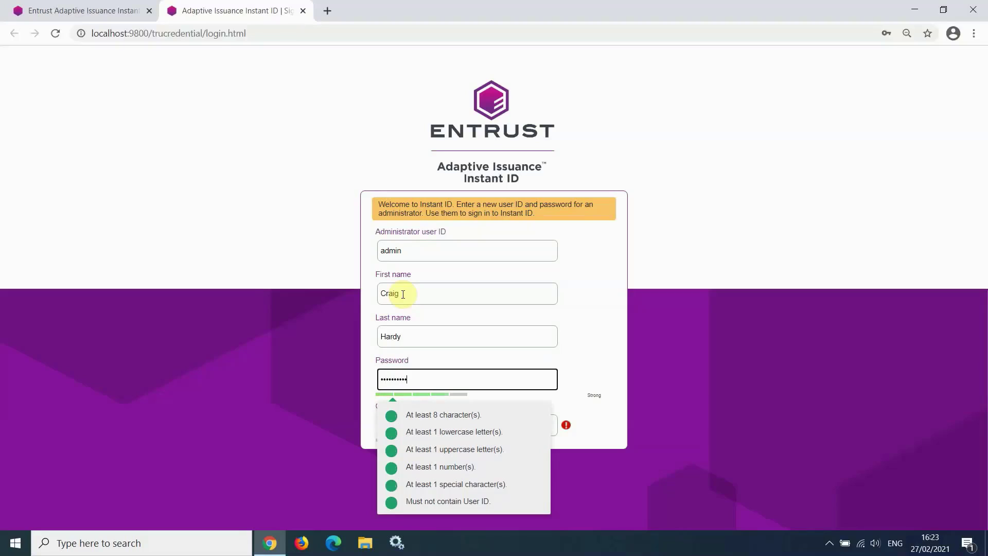
key(Tab)
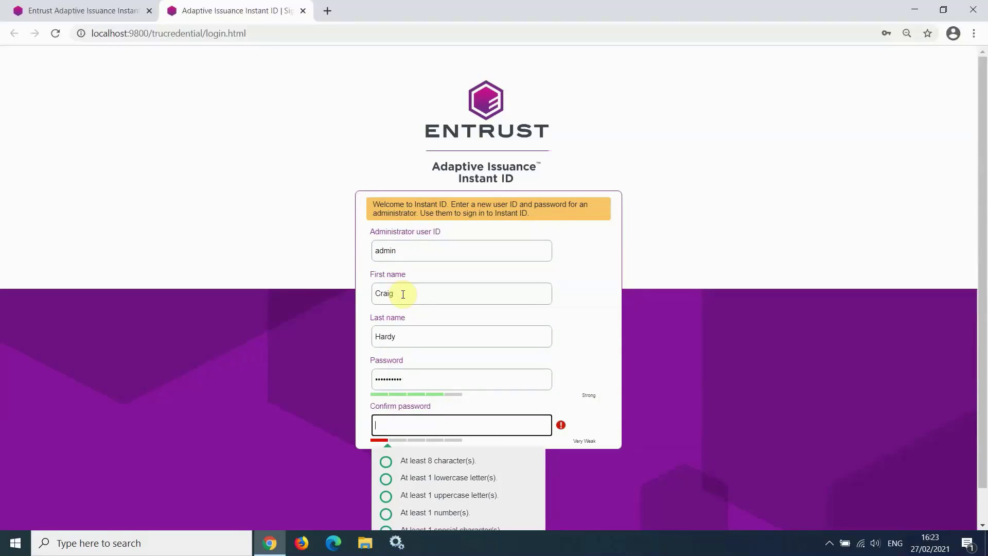
text(Password1!)
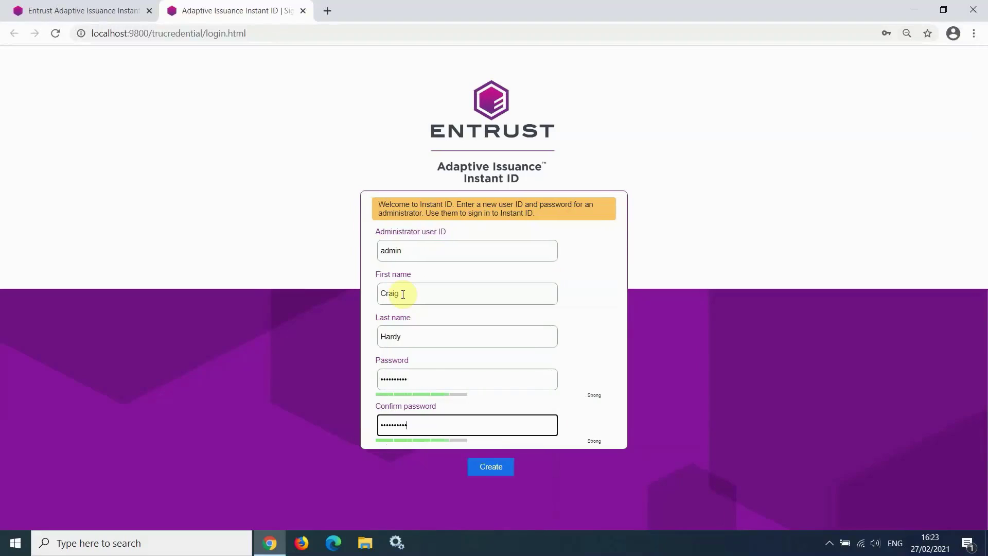
Create the admin account, then answer the primary school and first car model security questions
click(503, 474)
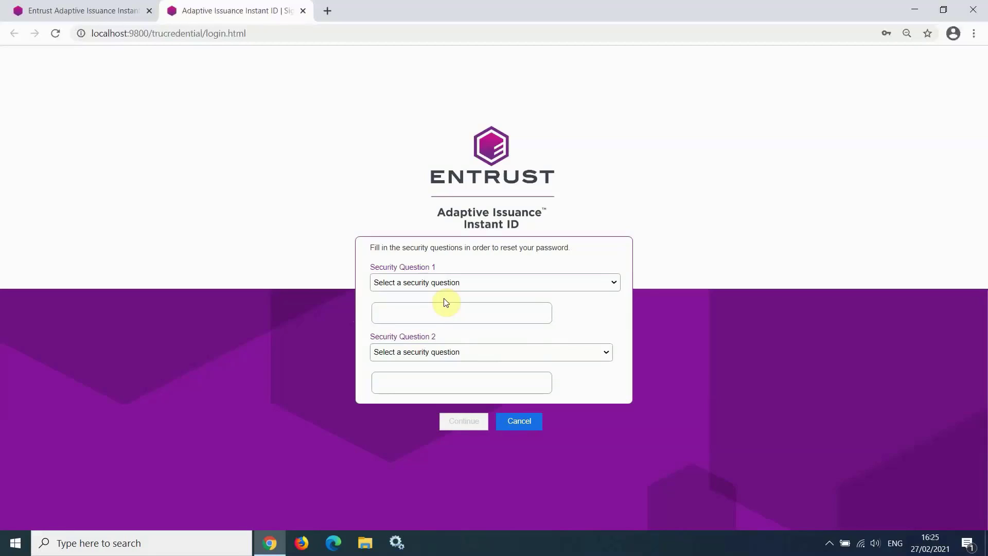
click(446, 283)
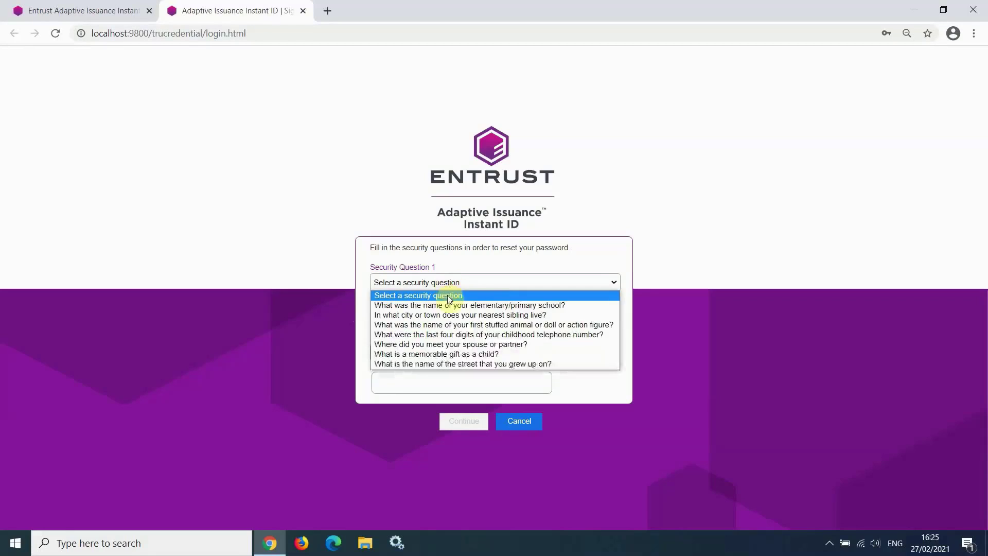
click(450, 302)
text(overdale)
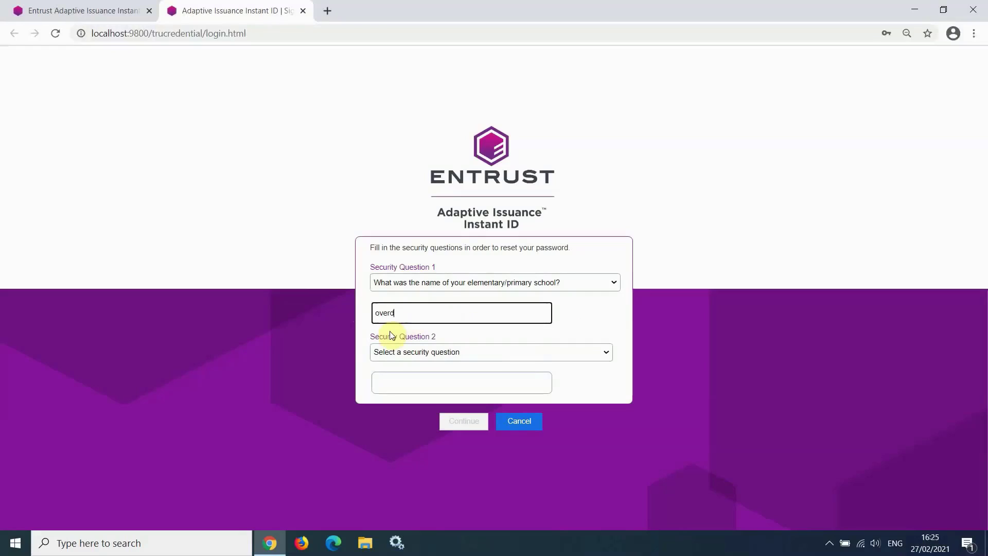
click(415, 353)
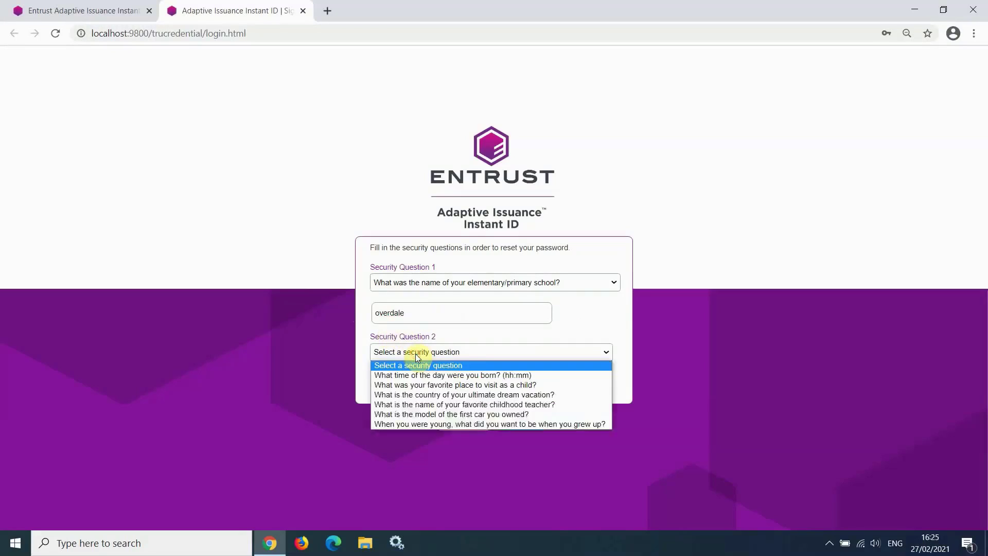
click(440, 412)
click(395, 390)
text(focus)
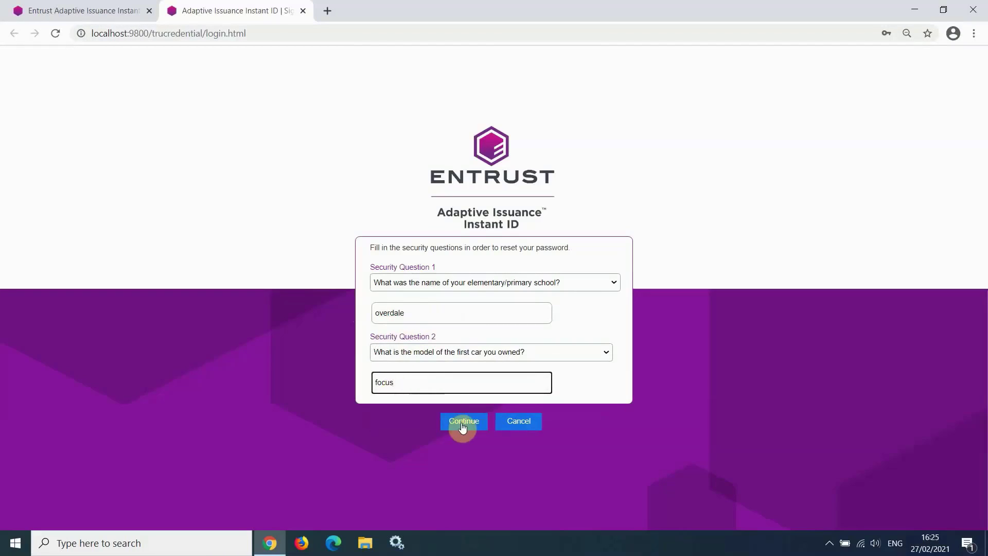
click(464, 423)
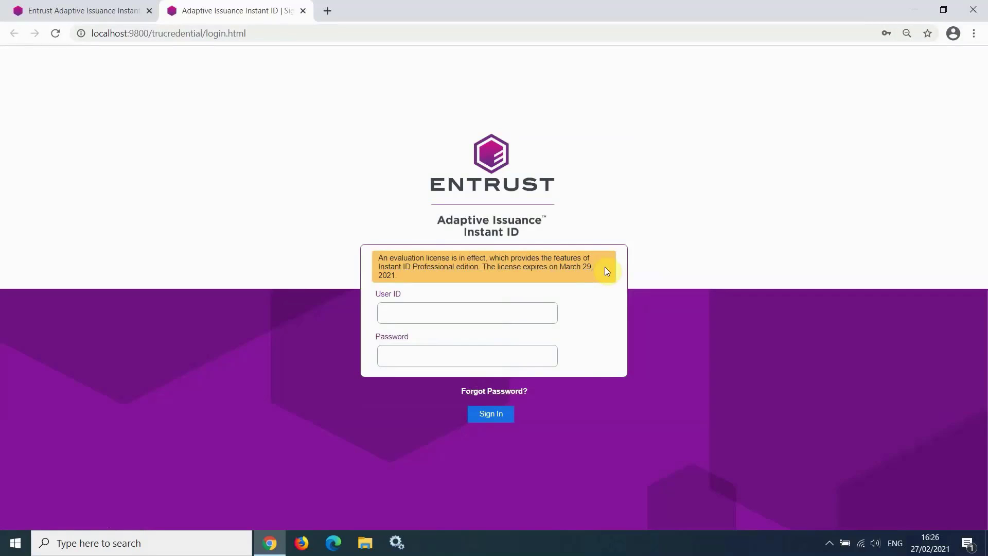
Sign in with User ID admin and the admin account password
click(384, 316)
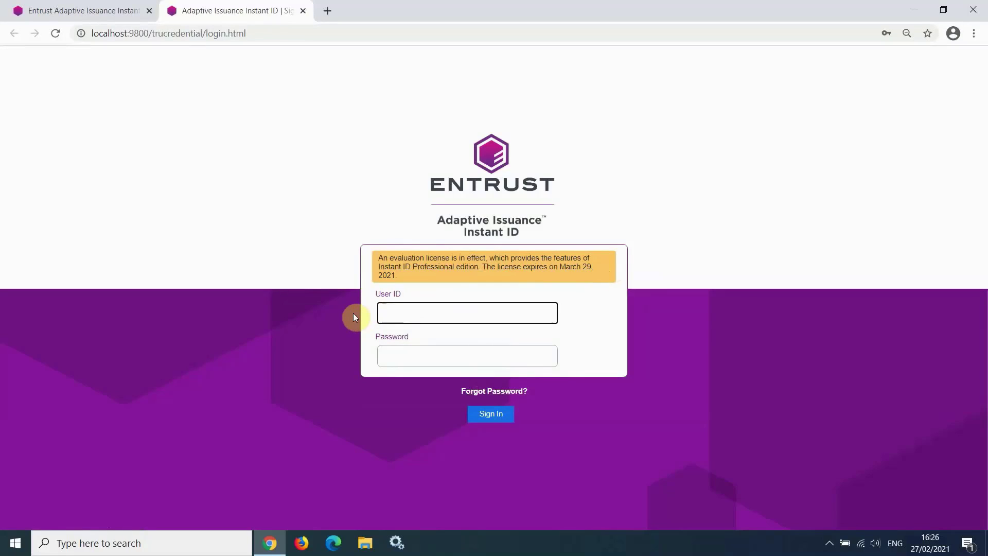
text(admin)
key(Tab)
text(•••••••••)
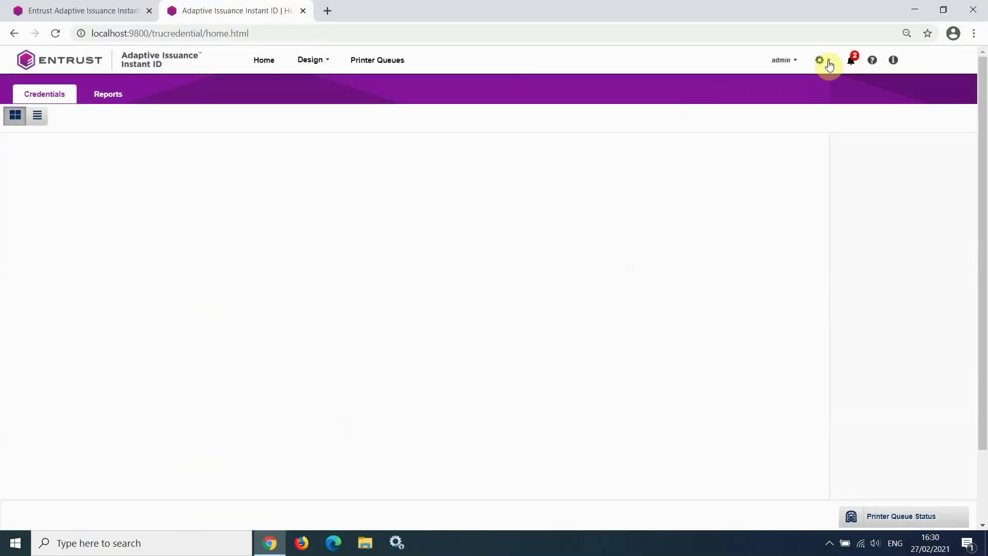
Go to Settings from the gear menu and switch to the License section
click(830, 64)
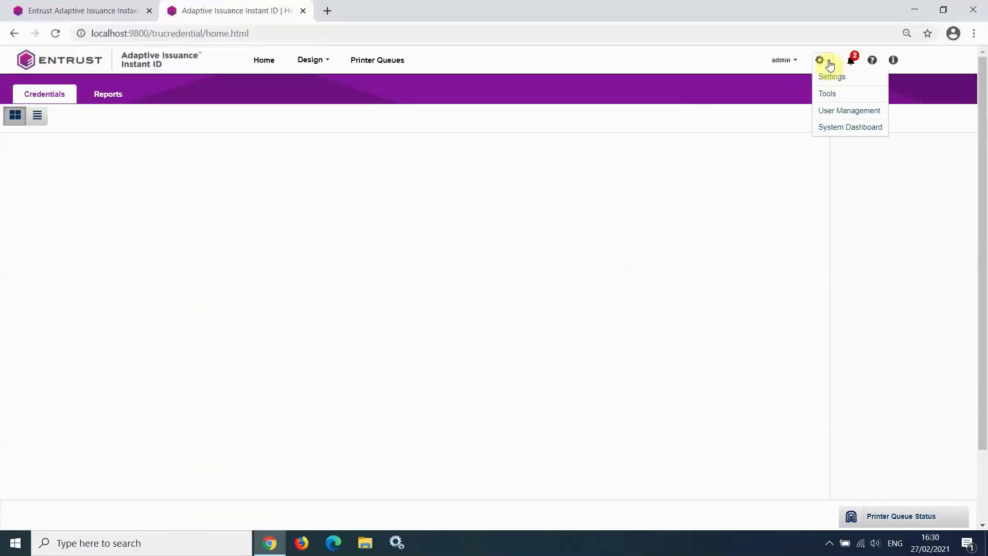
click(836, 78)
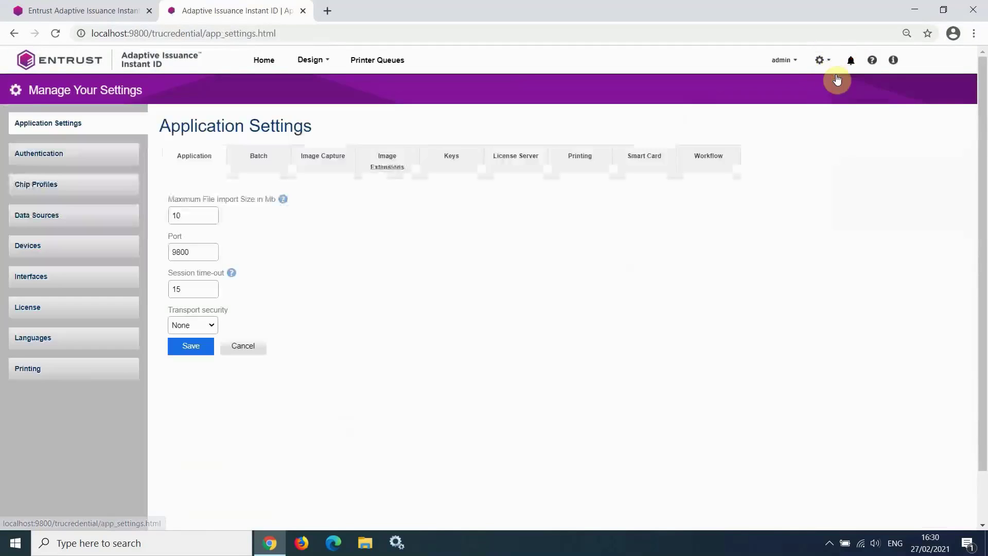
click(73, 316)
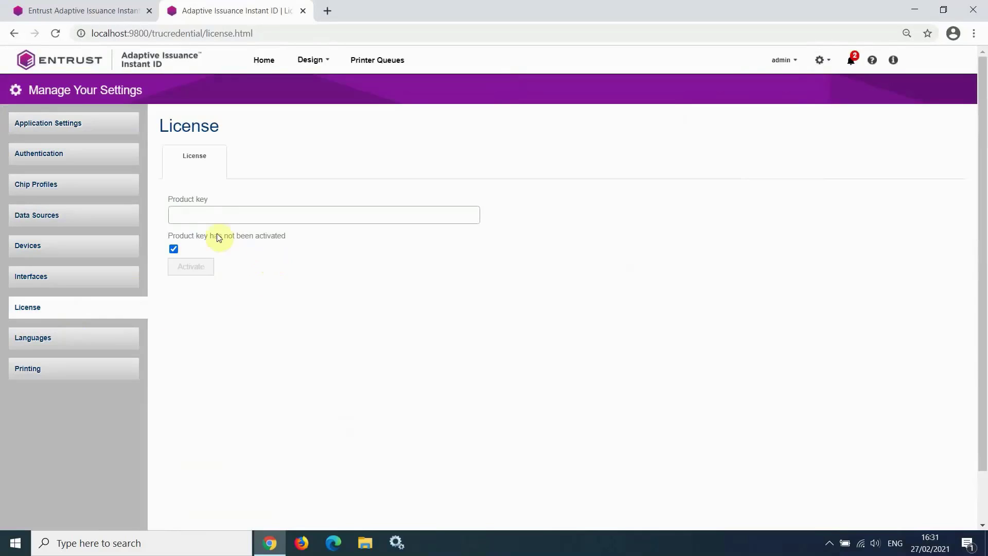
Paste the product key into the Product key field and activate it
click(185, 215)
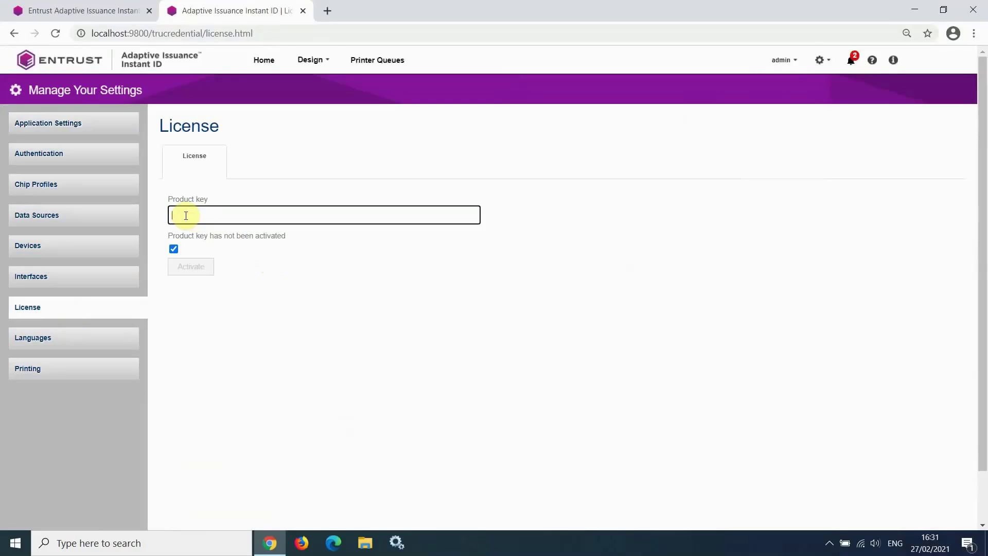
key(ctrl+v)
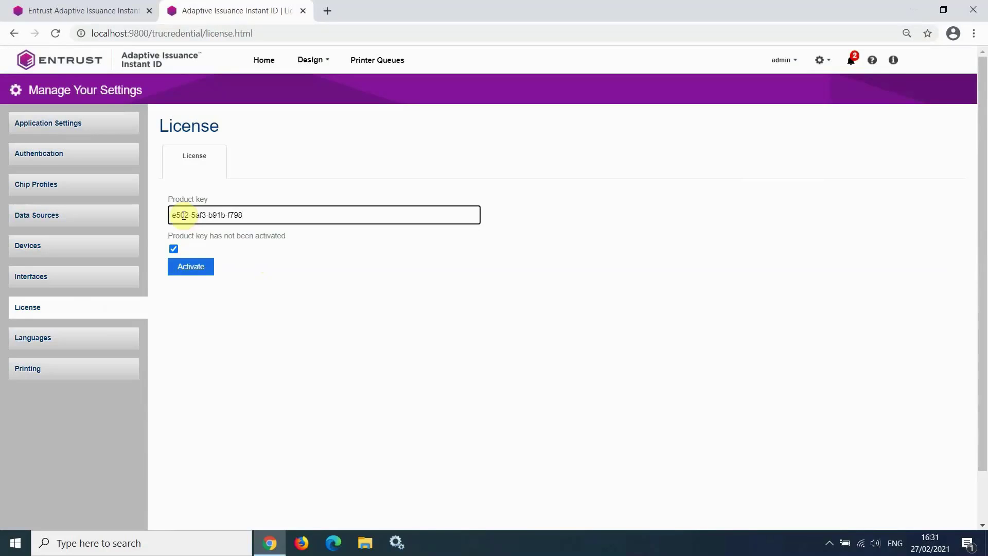
click(209, 268)
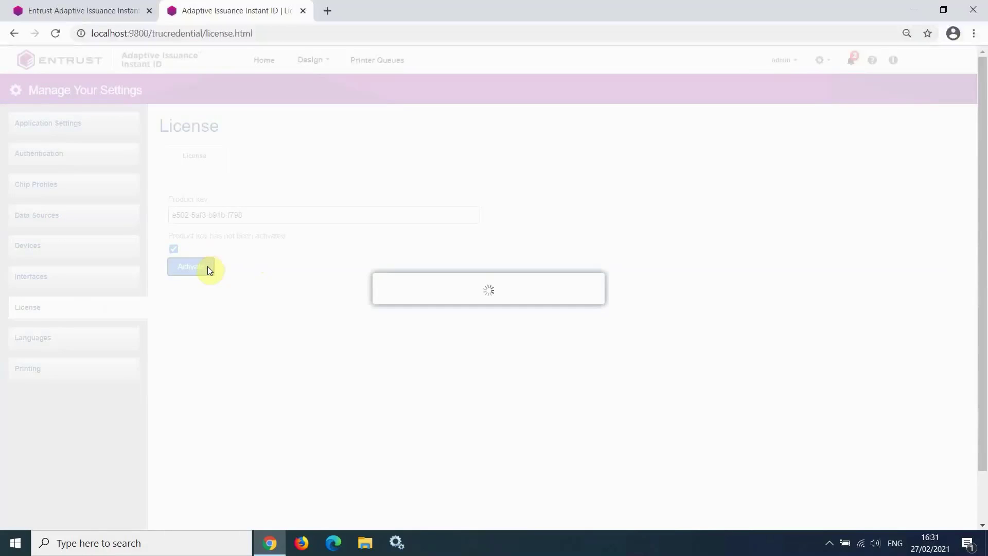